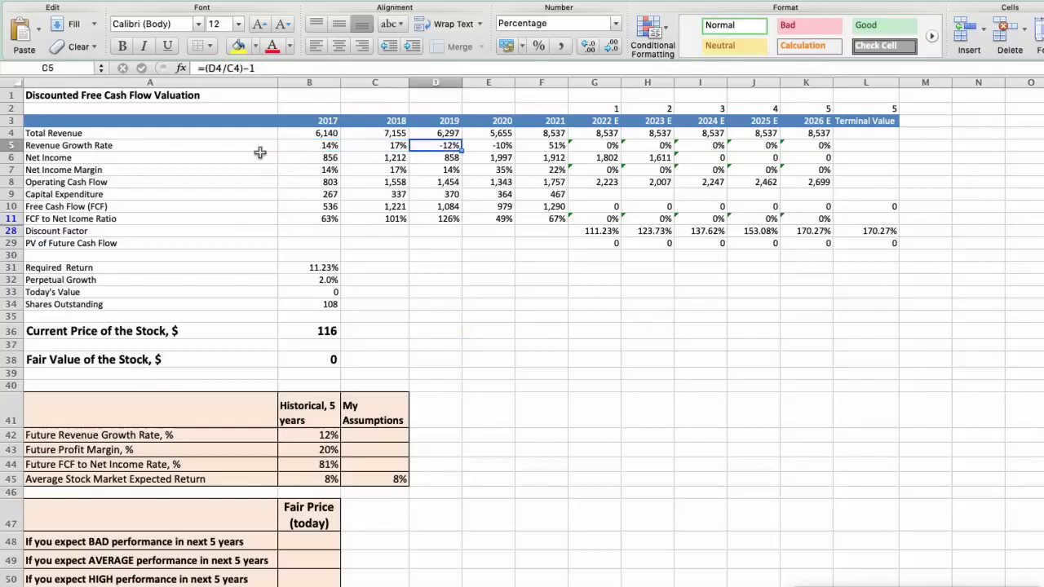
Review the historical average formulas for revenue growth and profit margin, checking the yearly net income margins from 2017 on
left_click(308, 433)
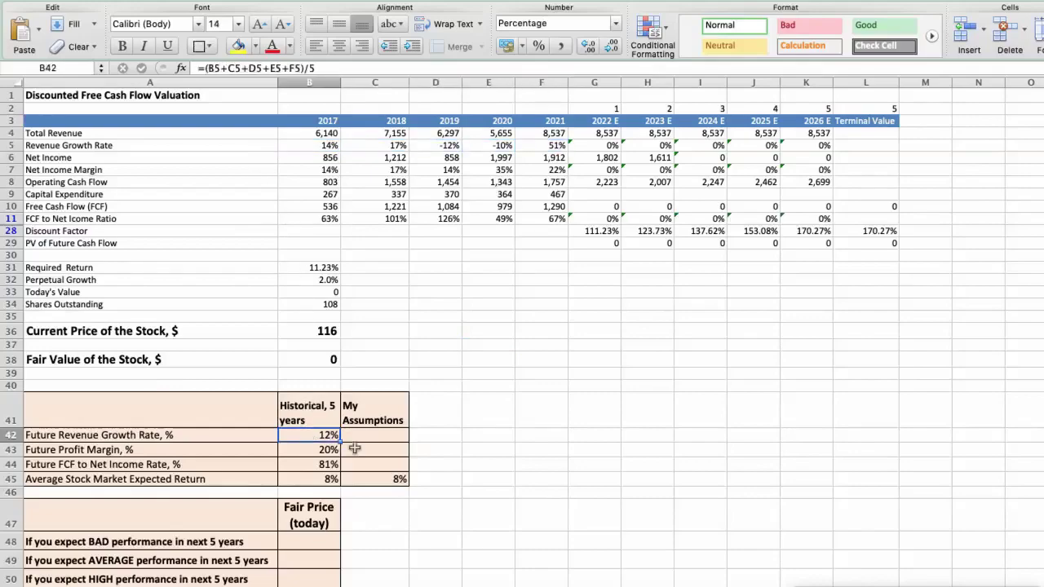
left_click(308, 167)
key("Right")
key("Right")
key("Right")
key("Right")
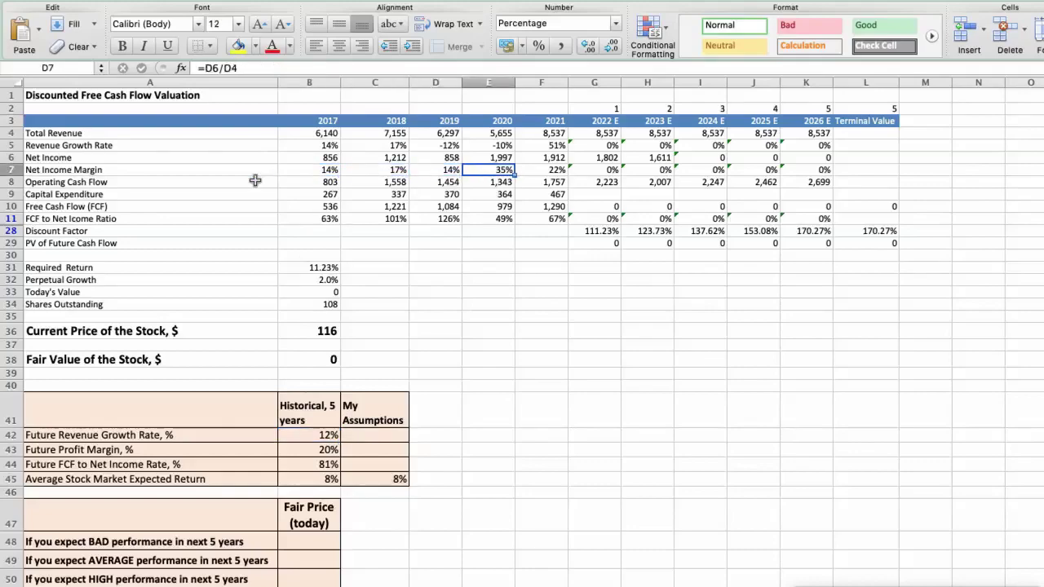
left_click(306, 449)
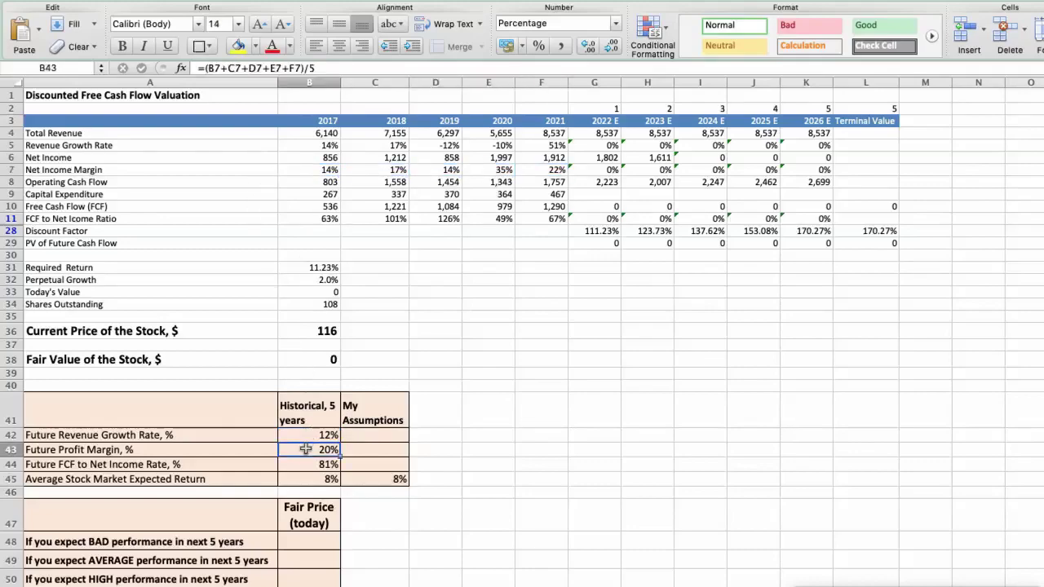
Review the 2017 to 2021 FCF to net income ratios, their historical average and the historical expected market return
left_click(308, 218)
key("Right")
key("Right")
key("Right")
key("Right")
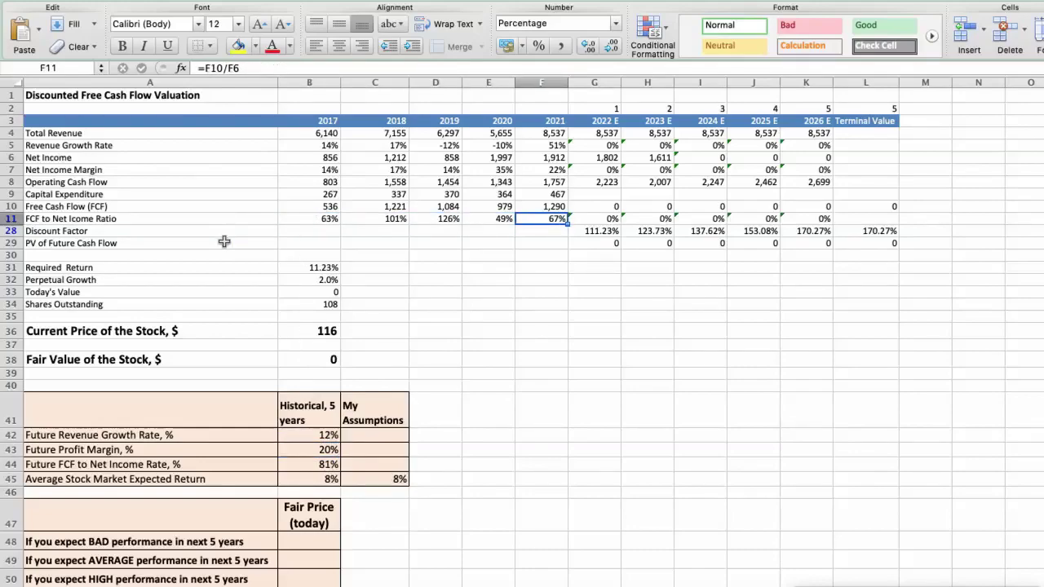
left_click(292, 464)
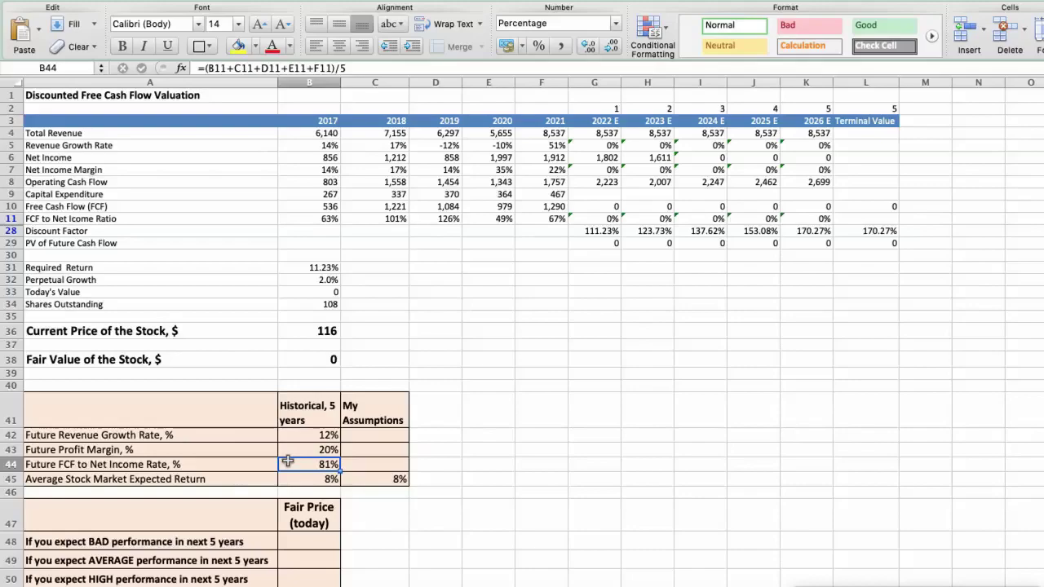
left_click(301, 479)
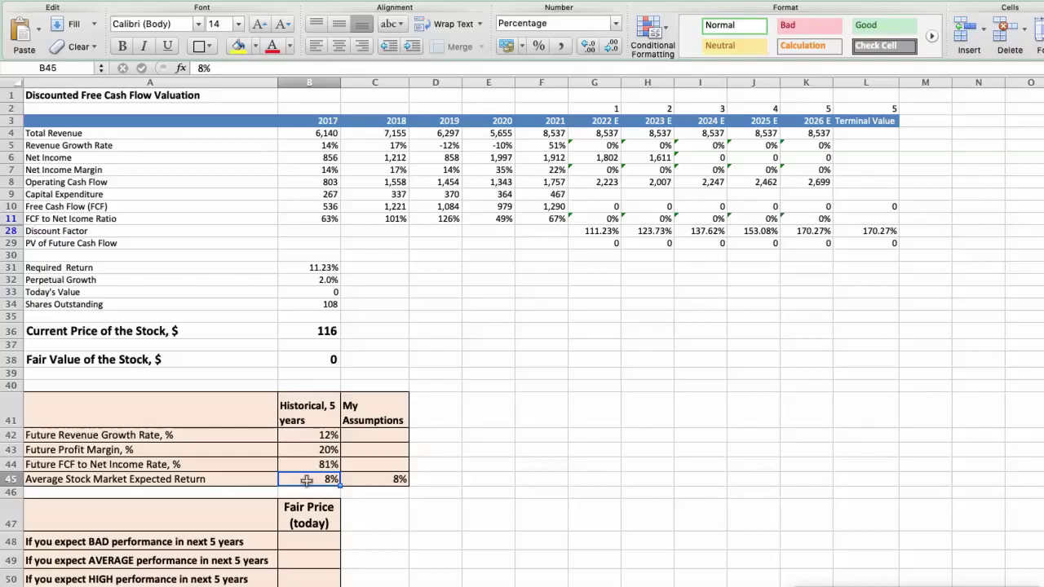
Fill in My Assumptions for the bad scenario: revenue growth -2%, profit margin 14% and FCF to net income rate 50%
left_click(368, 438)
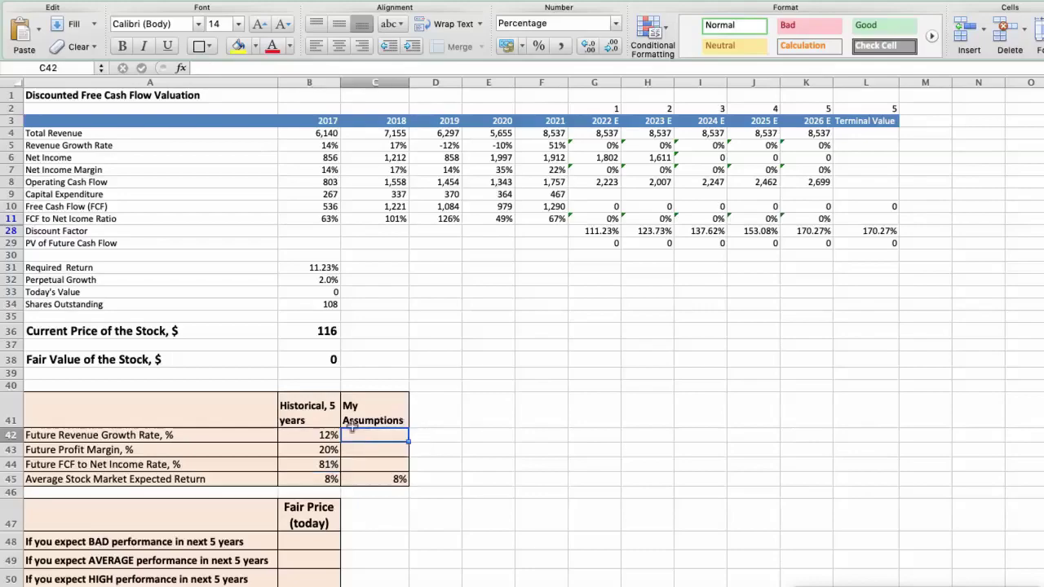
type("-2")
key("Return")
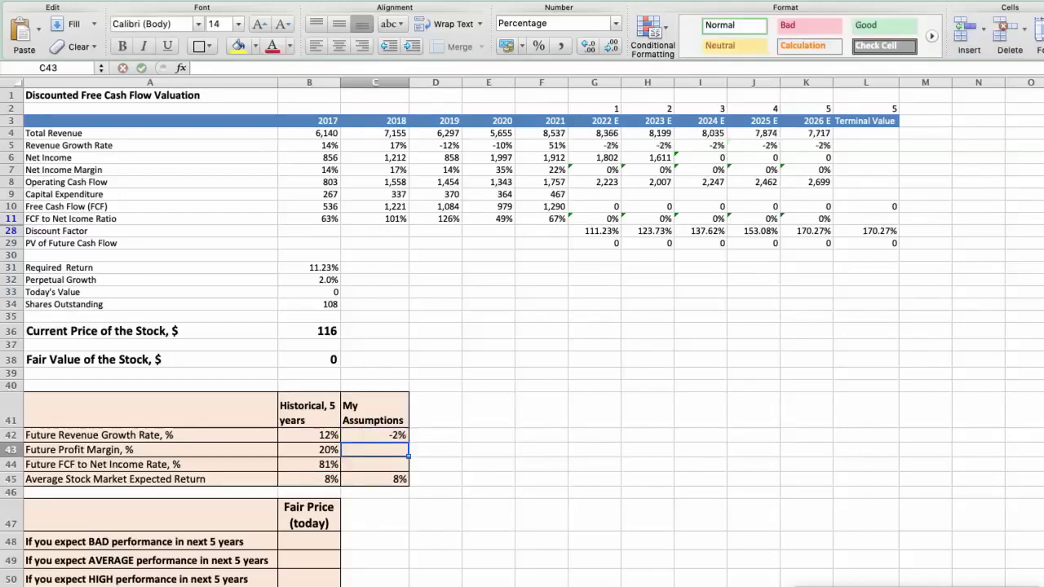
type("14")
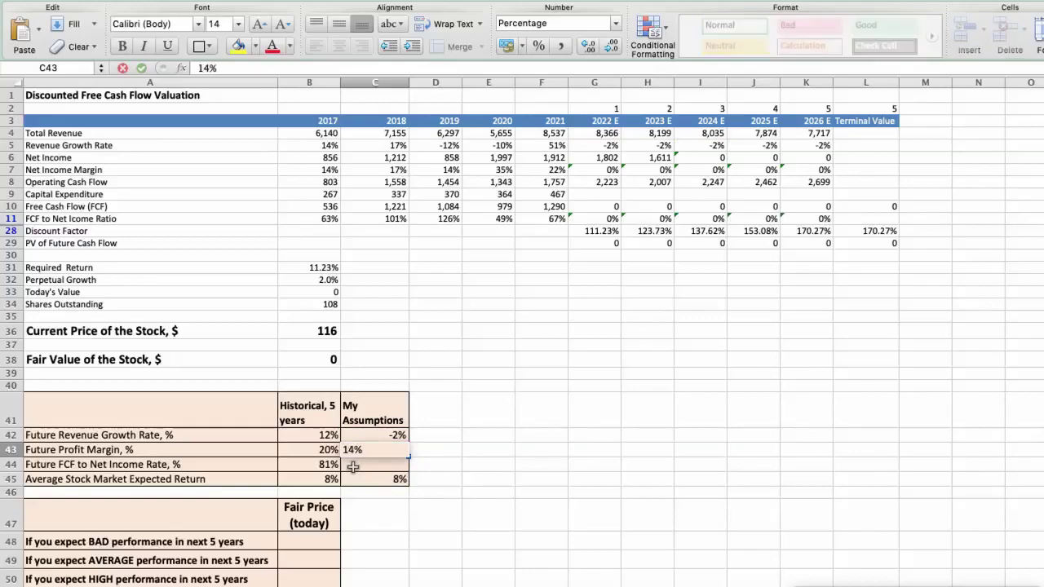
key("Return")
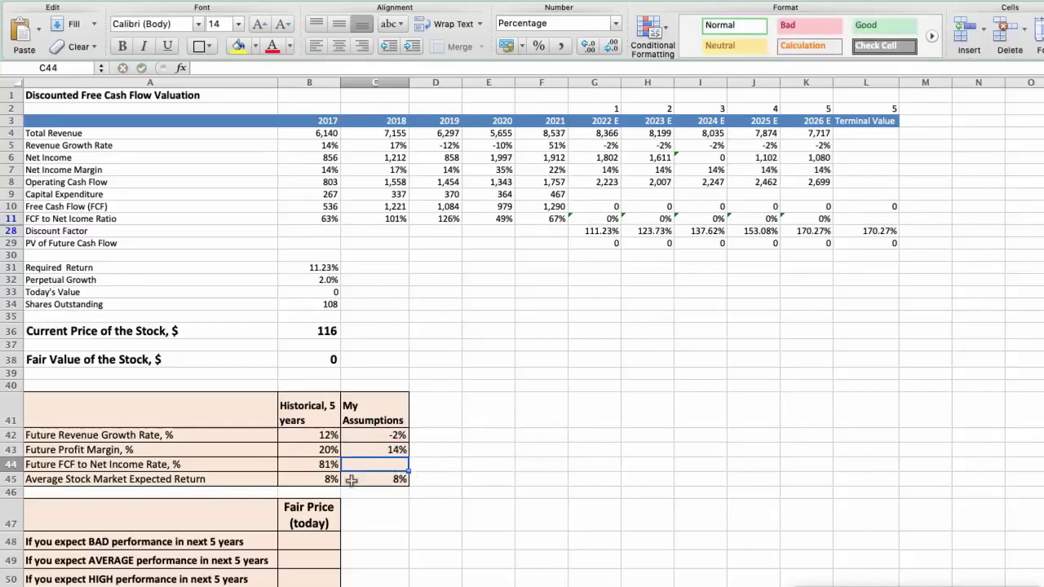
type("50")
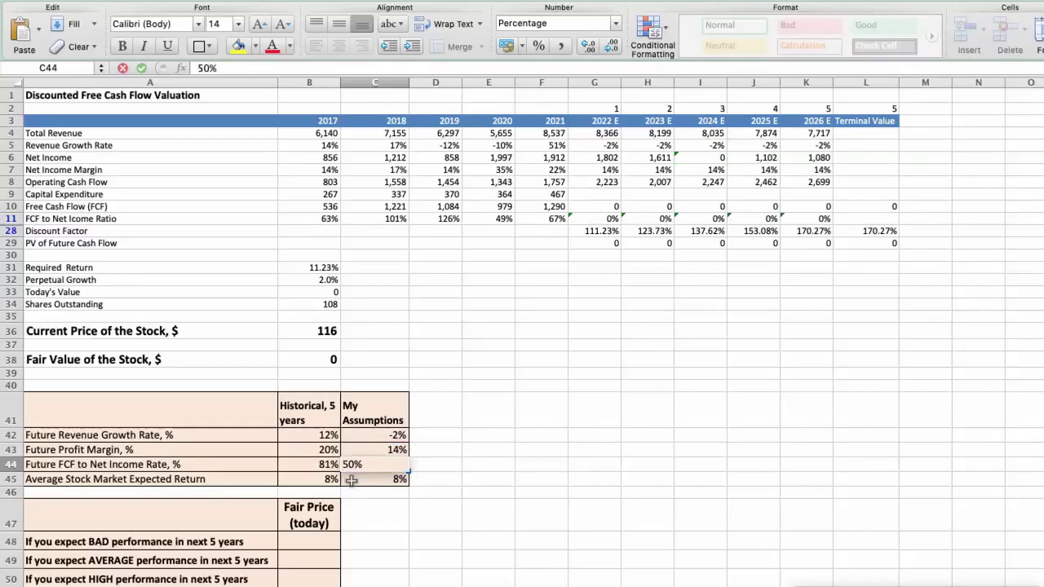
key("Return")
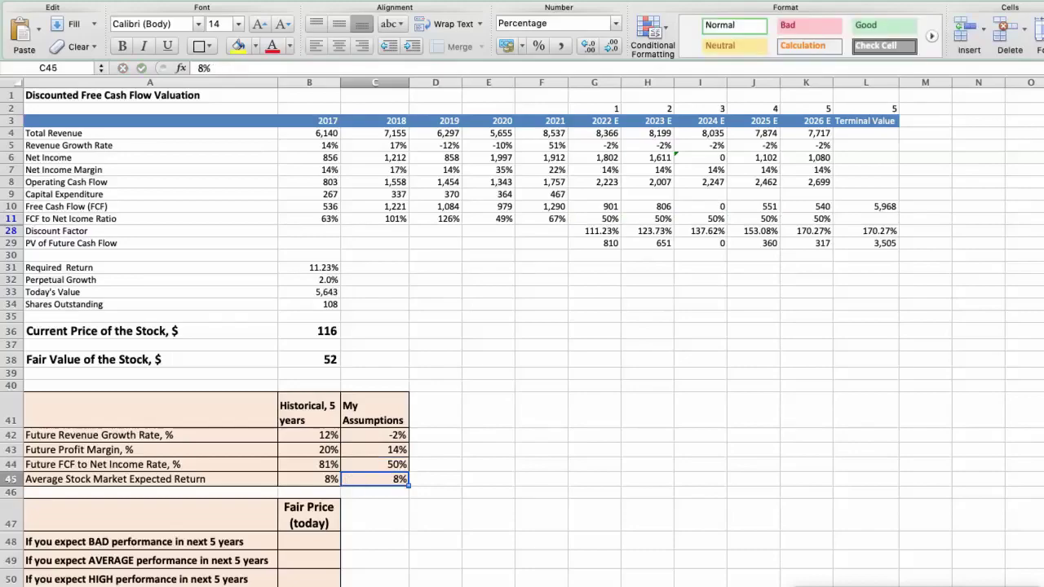
Check the calculated fair value of the stock and record 52 as the fair price for bad performance
left_click(290, 359)
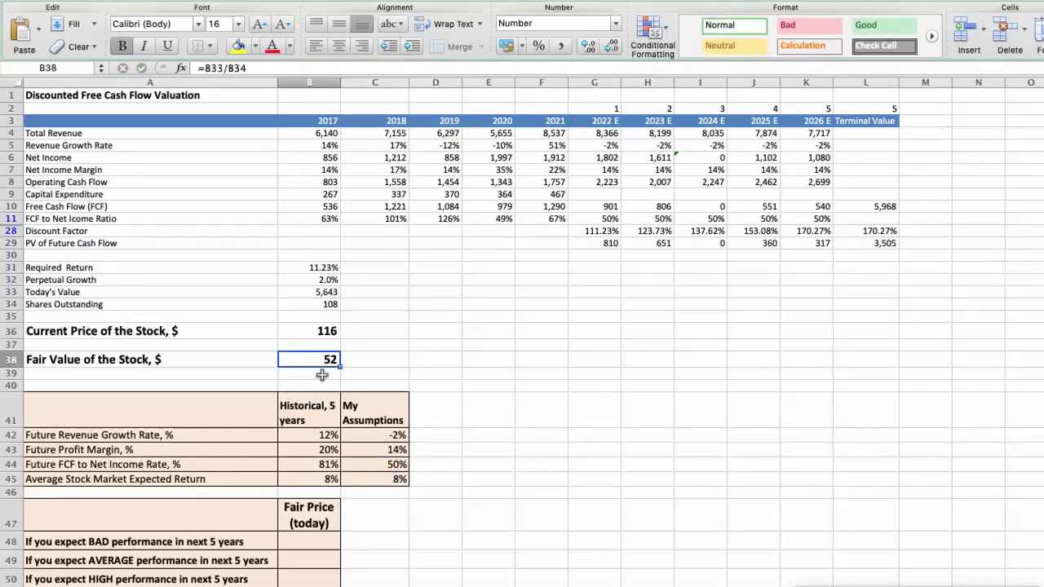
scroll(295, 377, "down", 3)
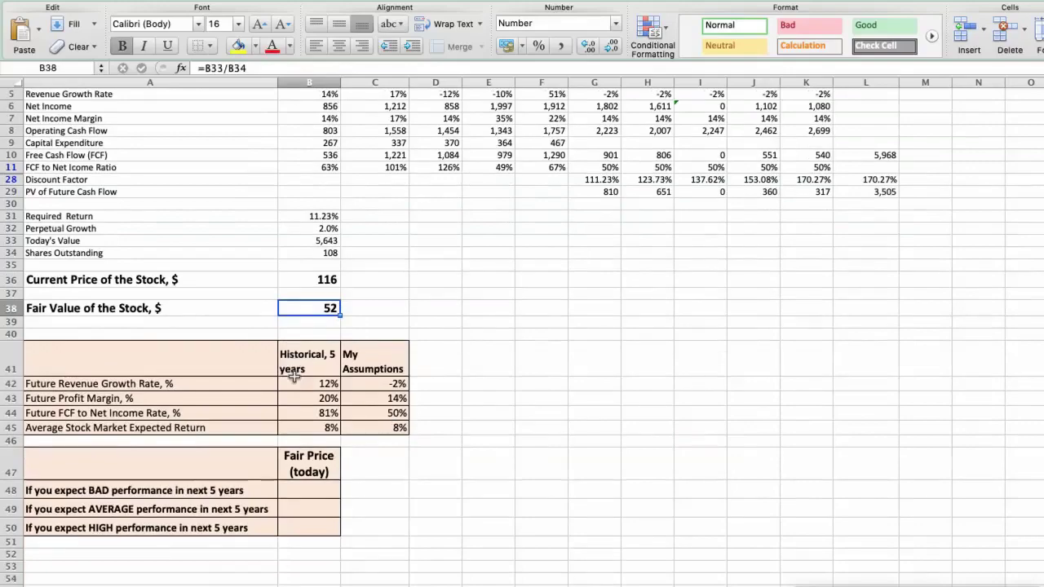
left_click(307, 486)
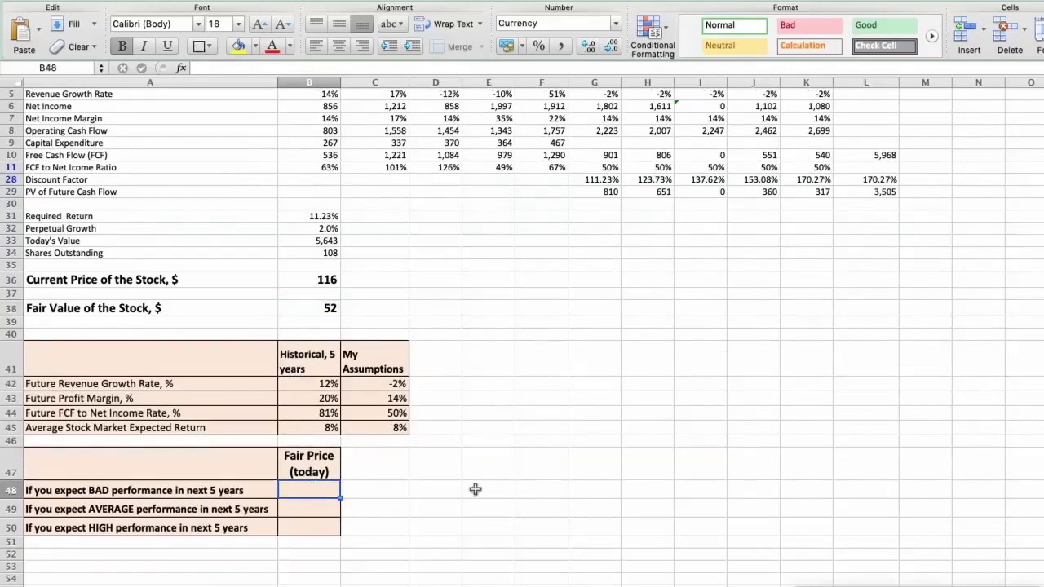
type("52")
key("Return")
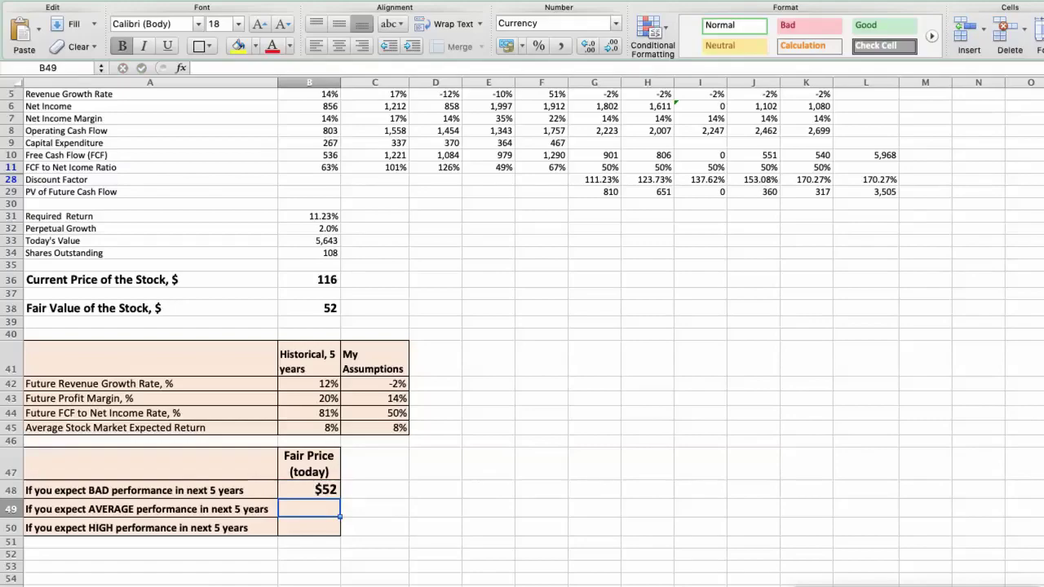
Change My Assumptions to the average scenario: revenue growth 0%, profit margin 16% and FCF to net income rate 65%
left_click(372, 384)
type("0")
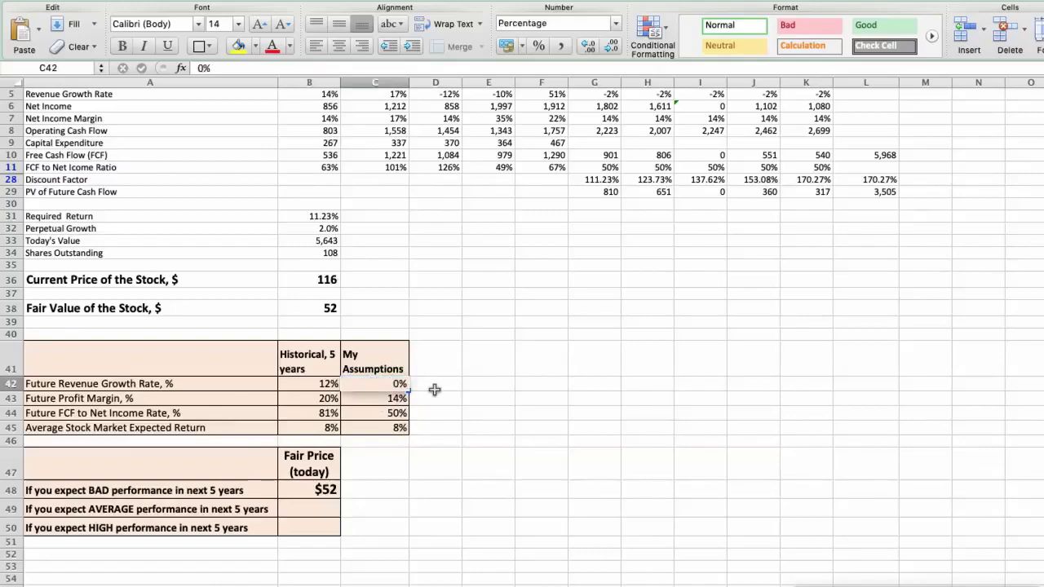
key("Return")
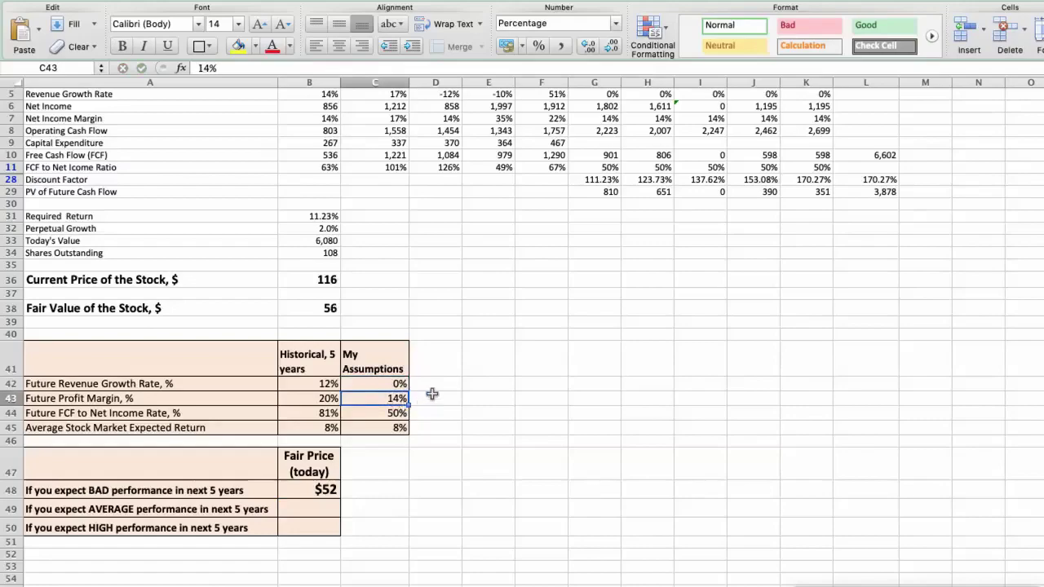
type("16")
key("Return")
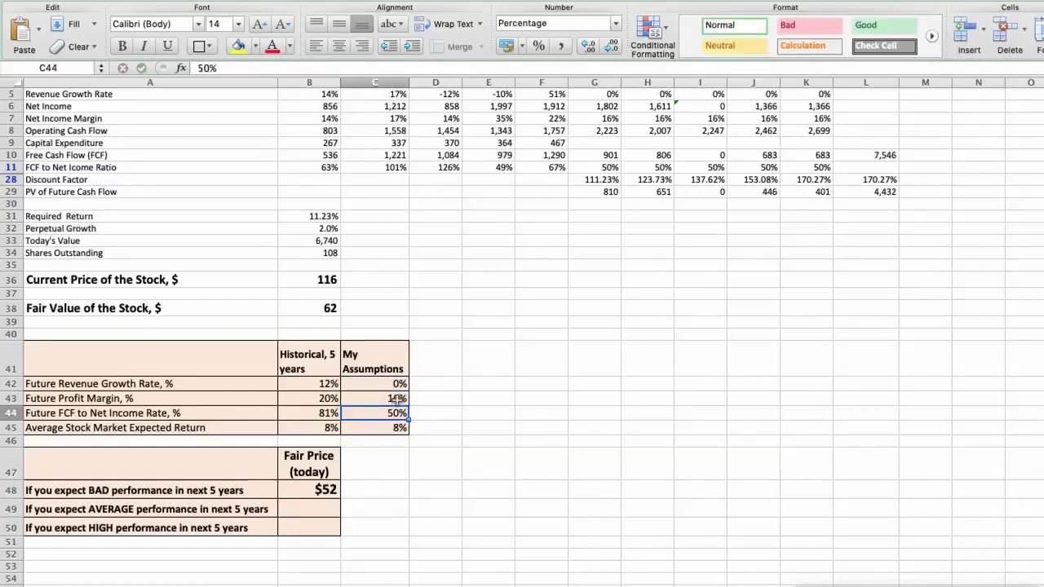
type("65")
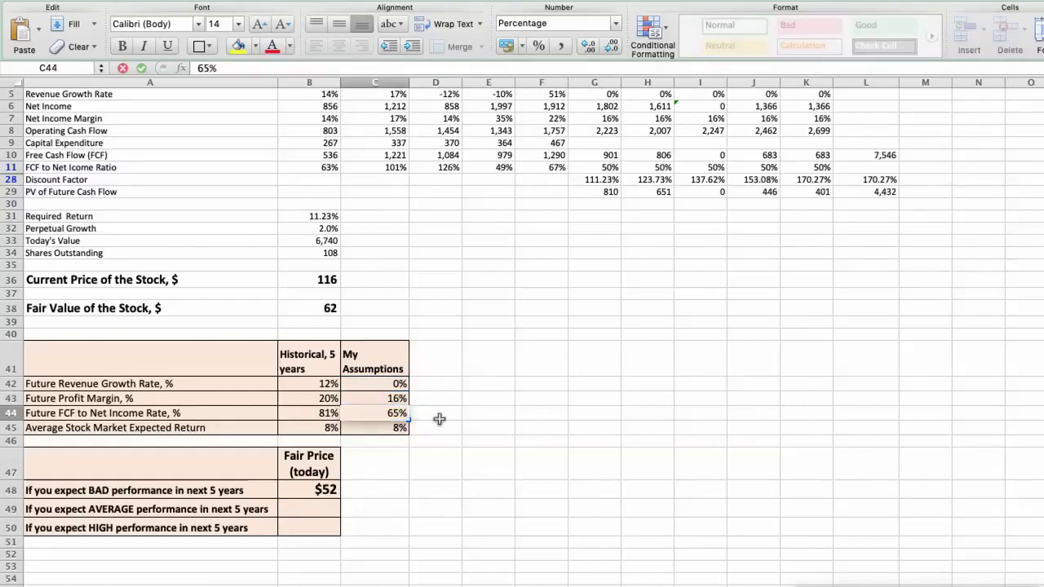
key("Return")
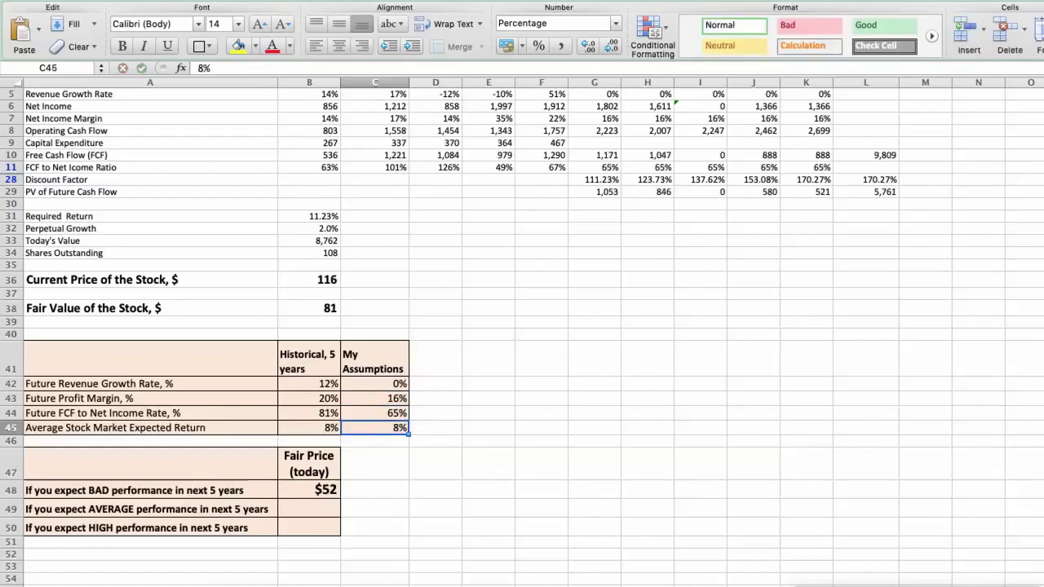
Check the recalculated fair value and record 81 as the fair price for average performance
left_click(311, 308)
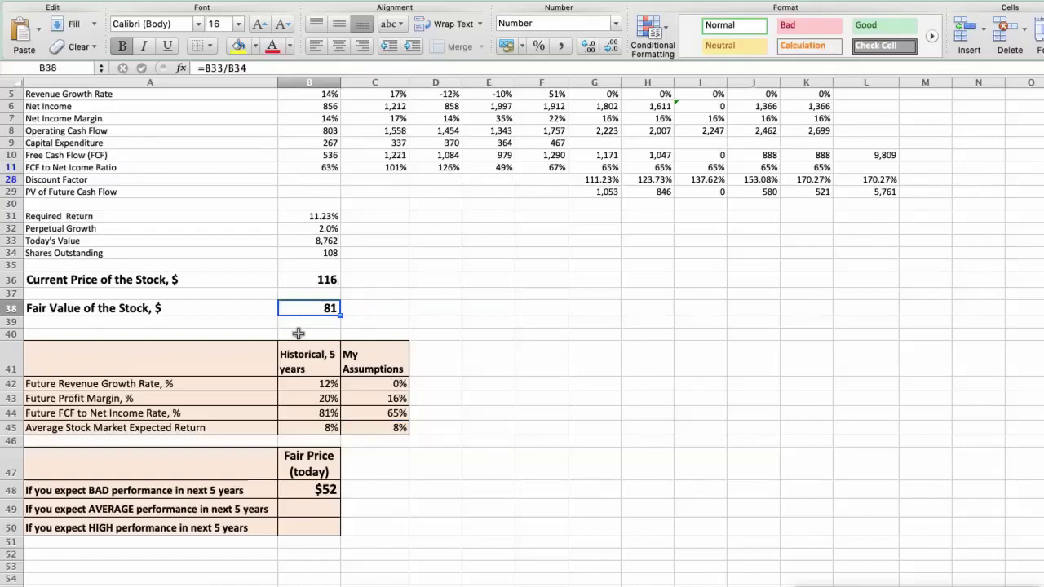
left_click(317, 505)
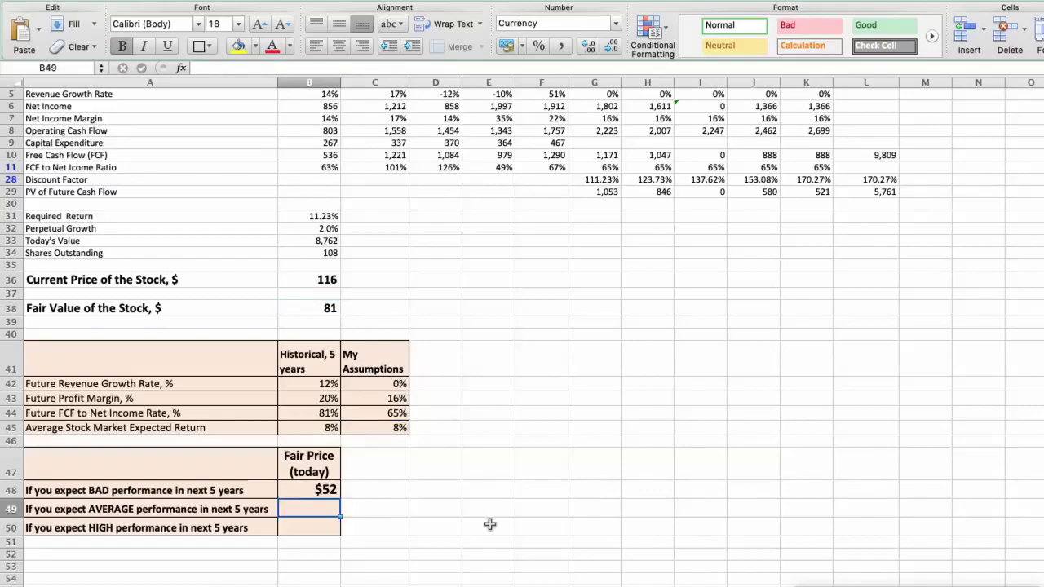
type("81")
key("Return")
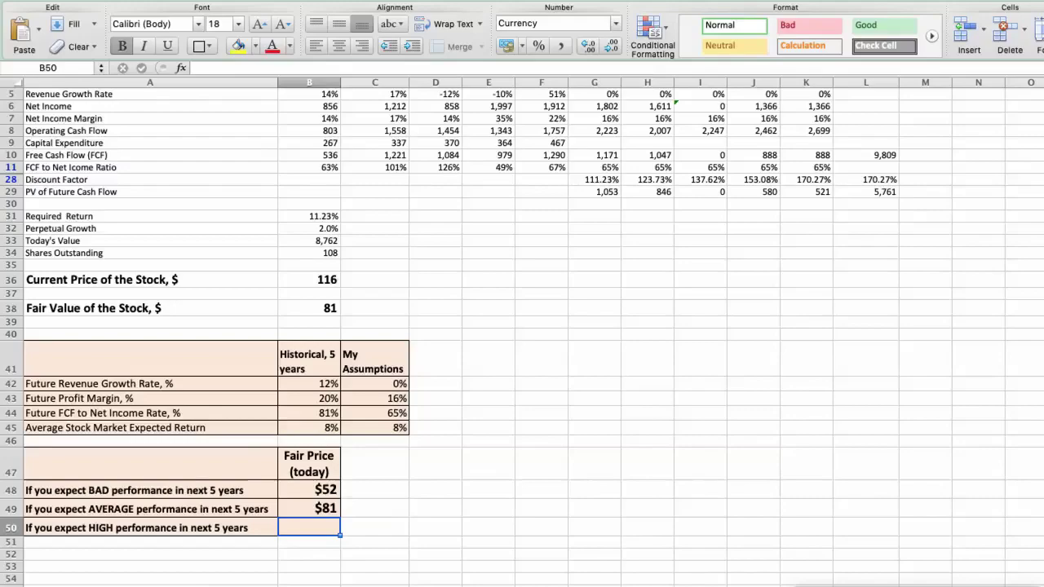
Change My Assumptions to the high scenario: revenue growth 2%, profit margin 18% and FCF to net income rate 80%
left_click(366, 383)
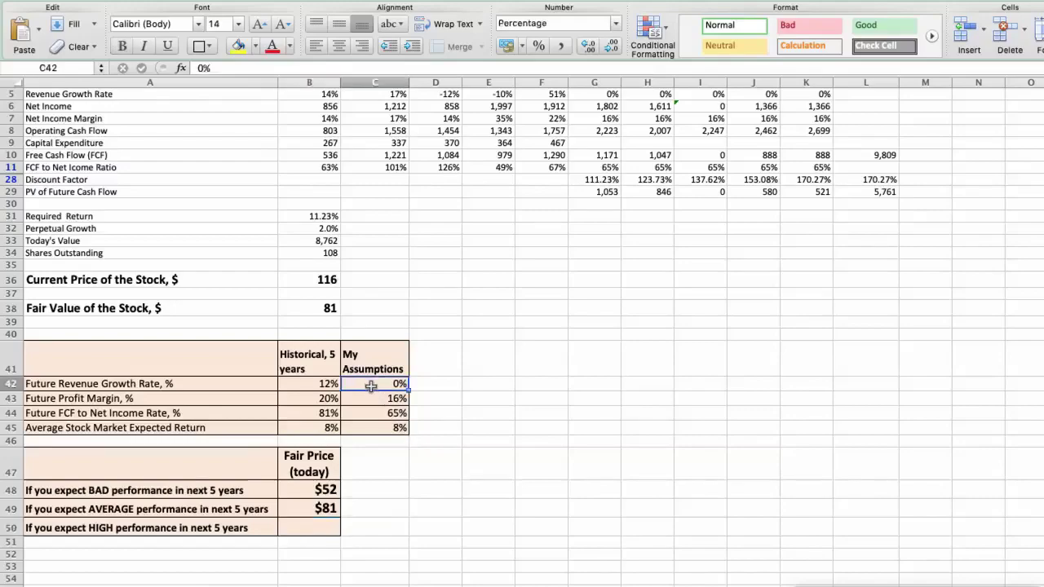
type("2")
key("Return")
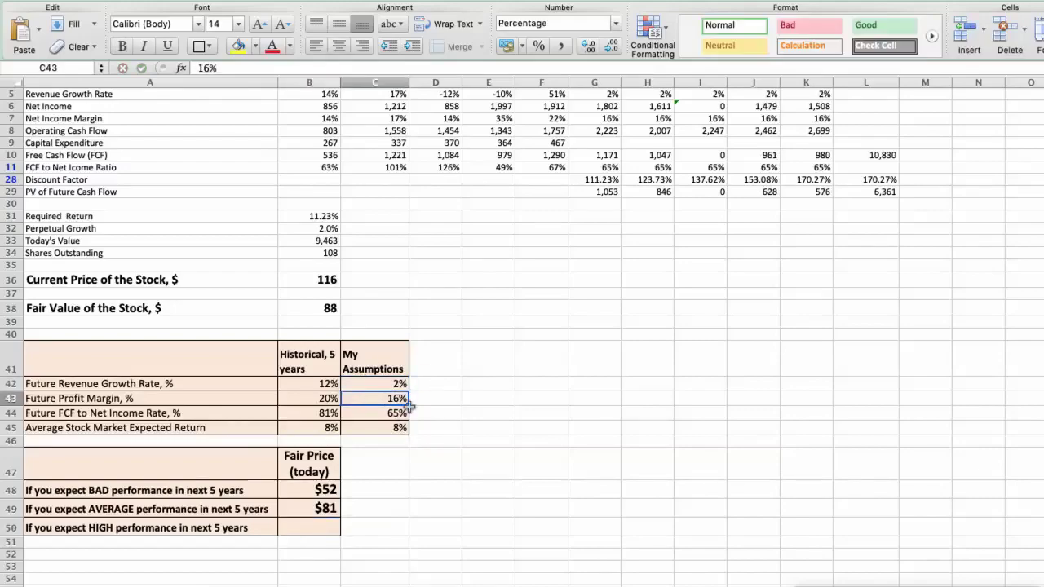
type("18")
key("Return")
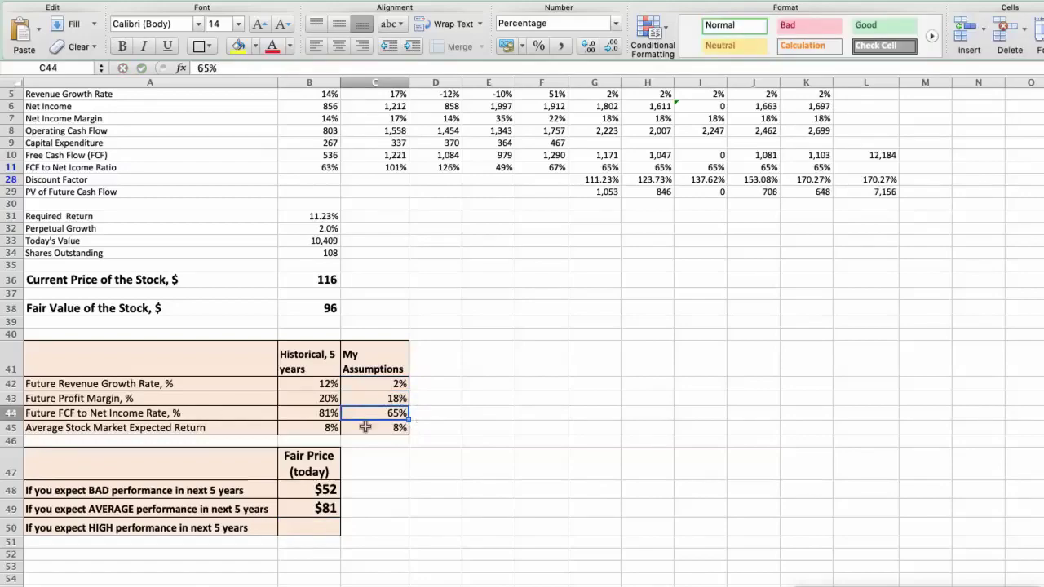
type("80")
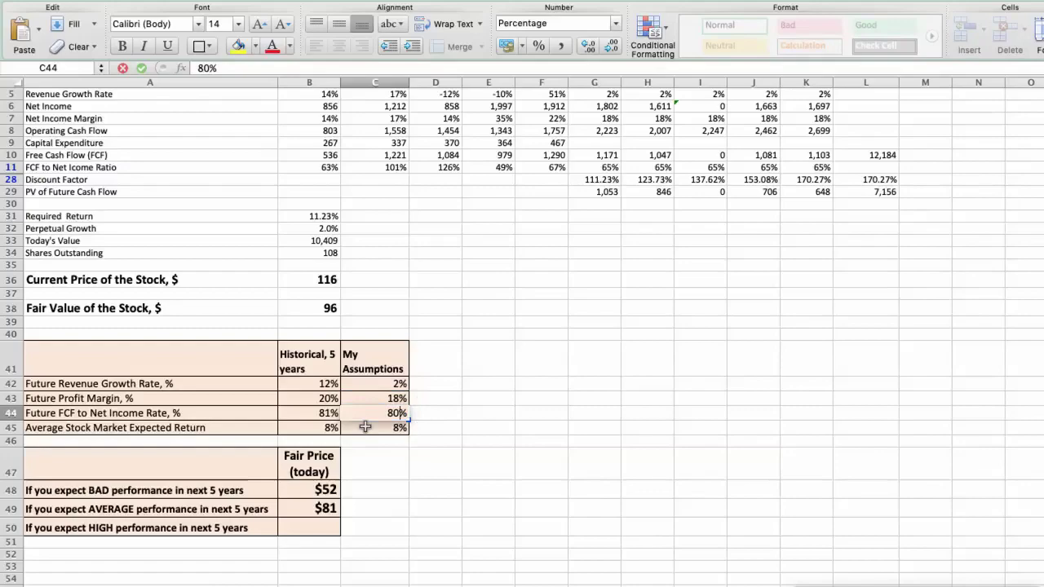
key("Return")
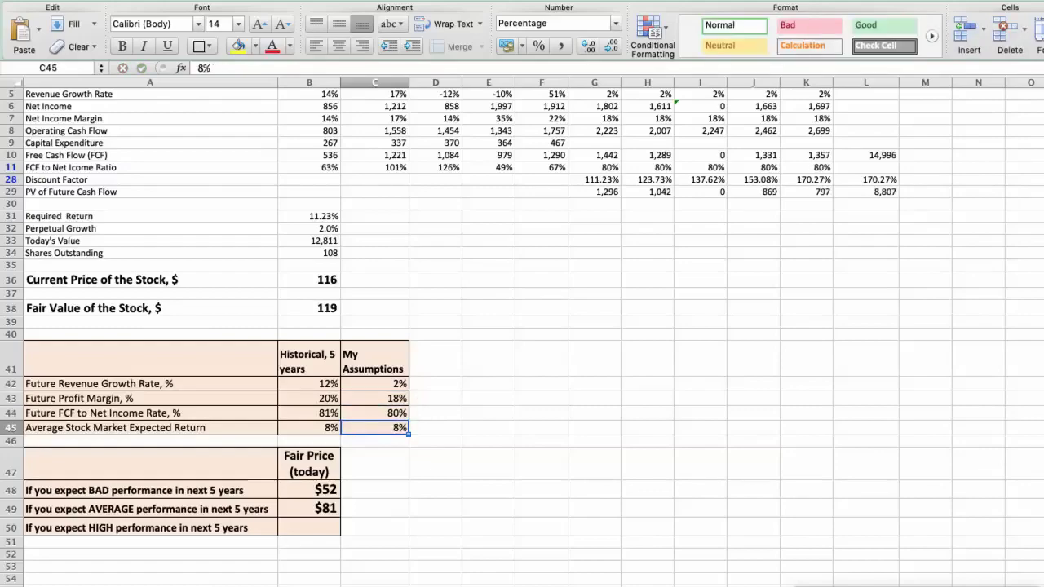
Check the recalculated fair value and record 119 as the fair price for high performance
left_click(298, 310)
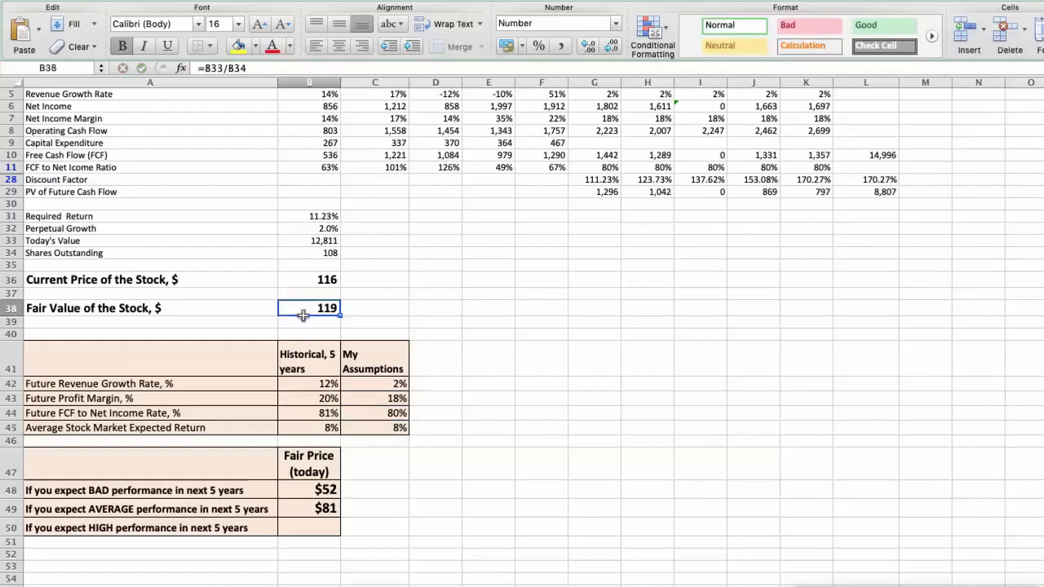
left_click(314, 525)
type("119")
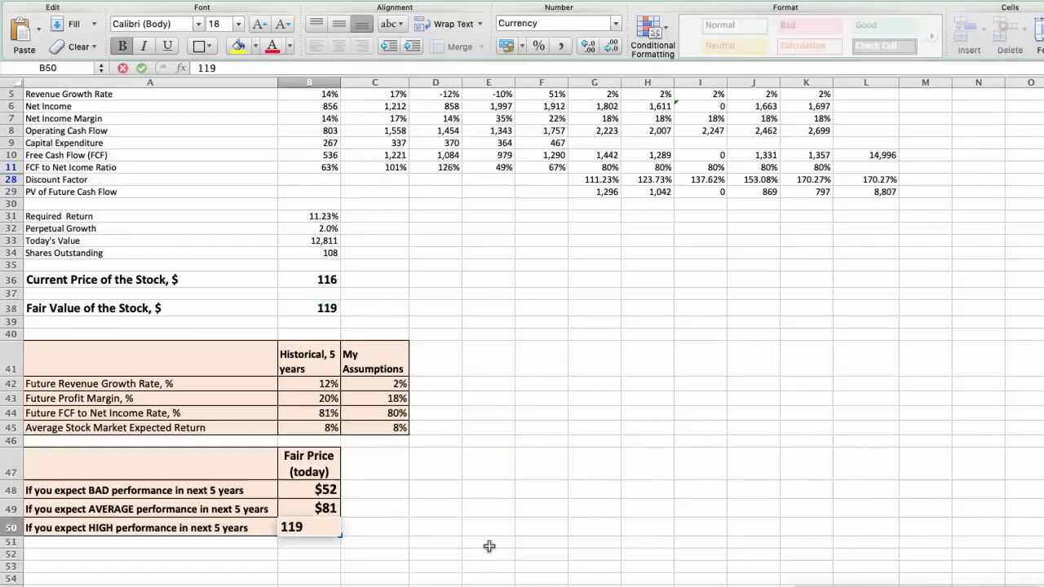
key("Return")
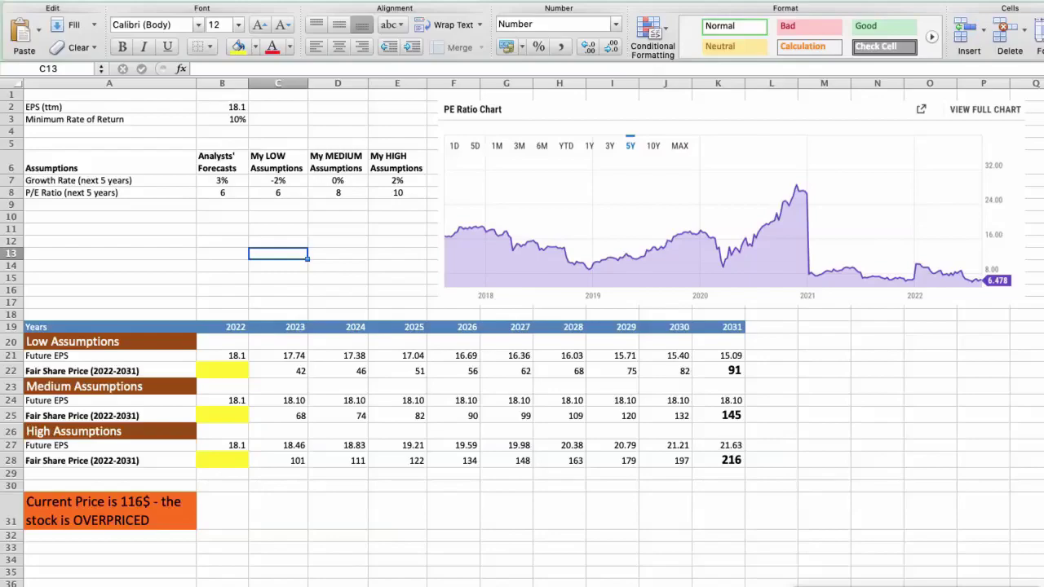
Review the trailing EPS, the minimum rate of return and the analysts' growth rate and P/E ratio forecasts in the EPS model
left_click(212, 106)
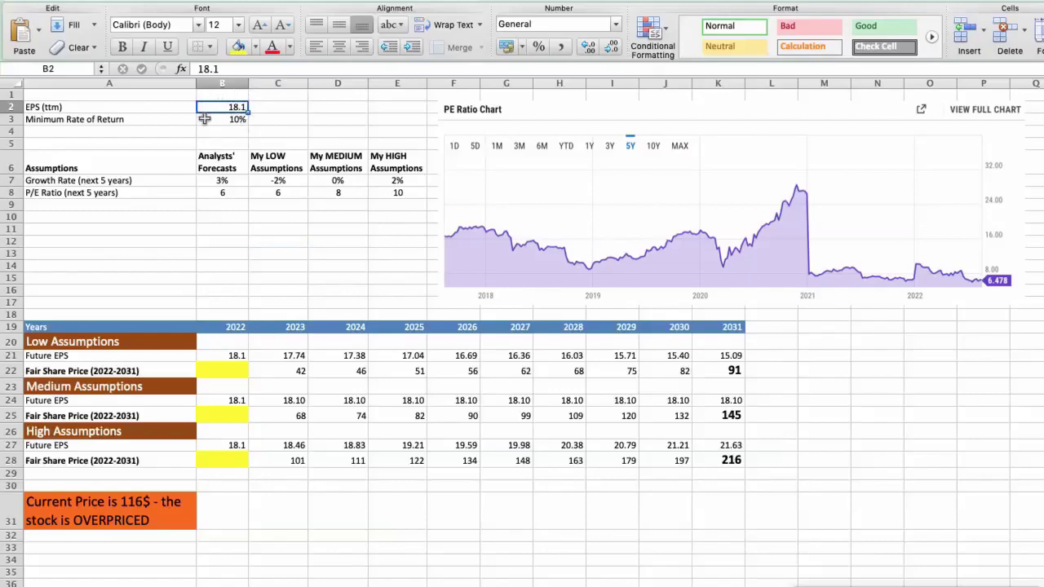
left_click(205, 119)
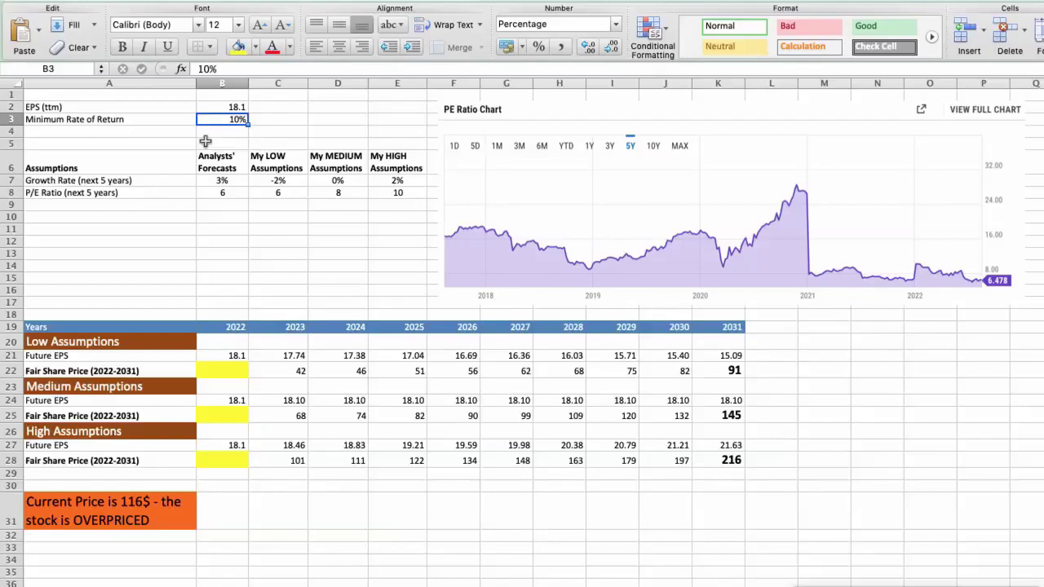
left_click(205, 179)
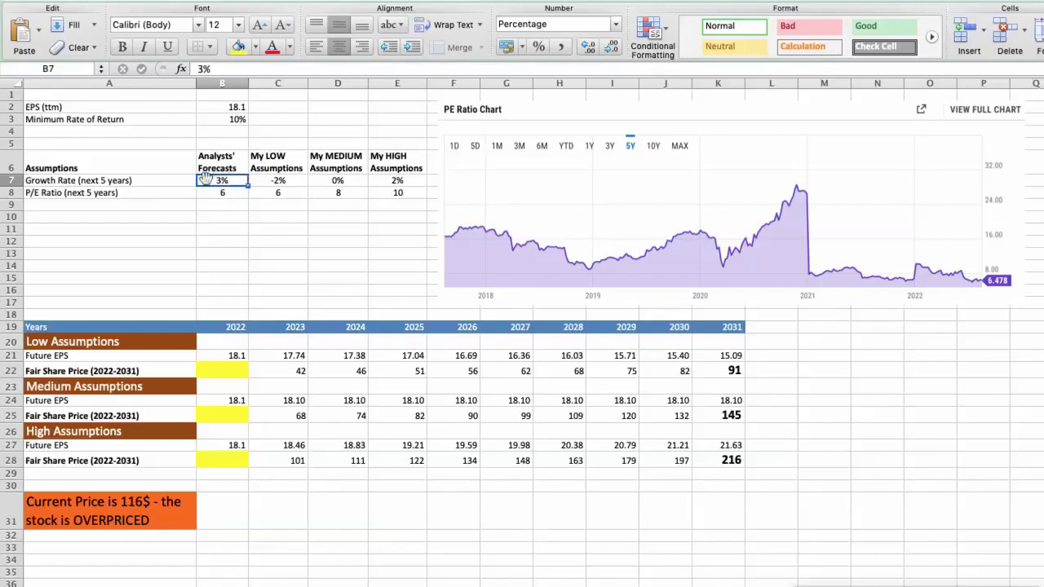
left_click(205, 192)
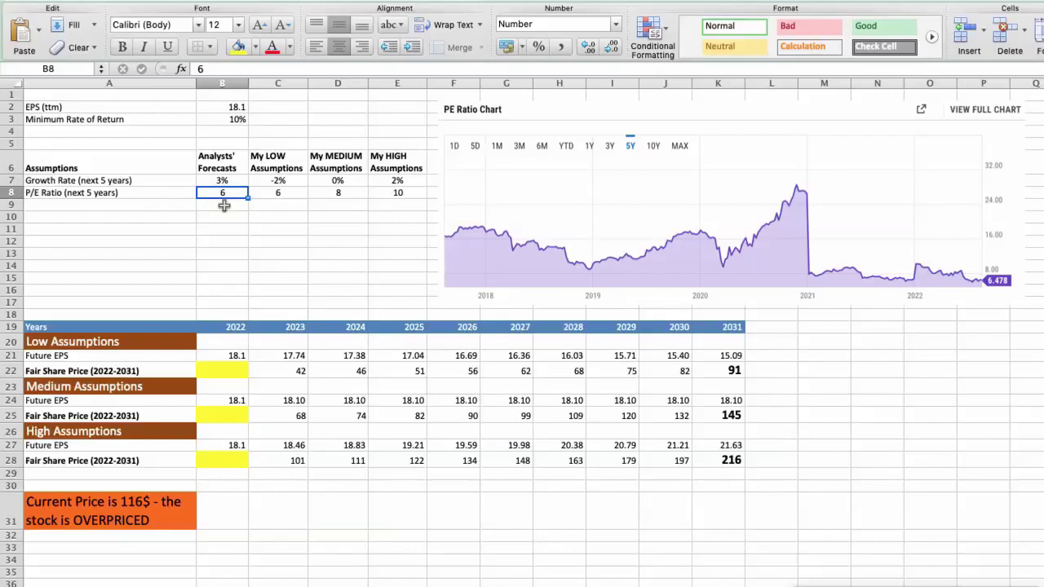
Check the low and medium assumptions and calculate their 2022 fair share prices with =C22/(1+B3) in B22 and =C25/(1+B3) in B25
left_click(257, 181)
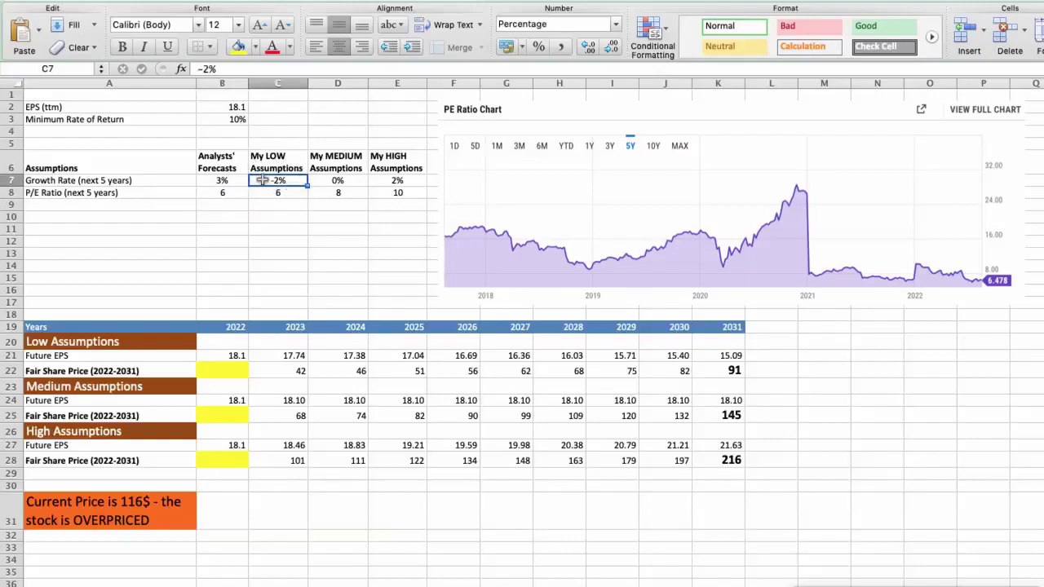
left_click(255, 194)
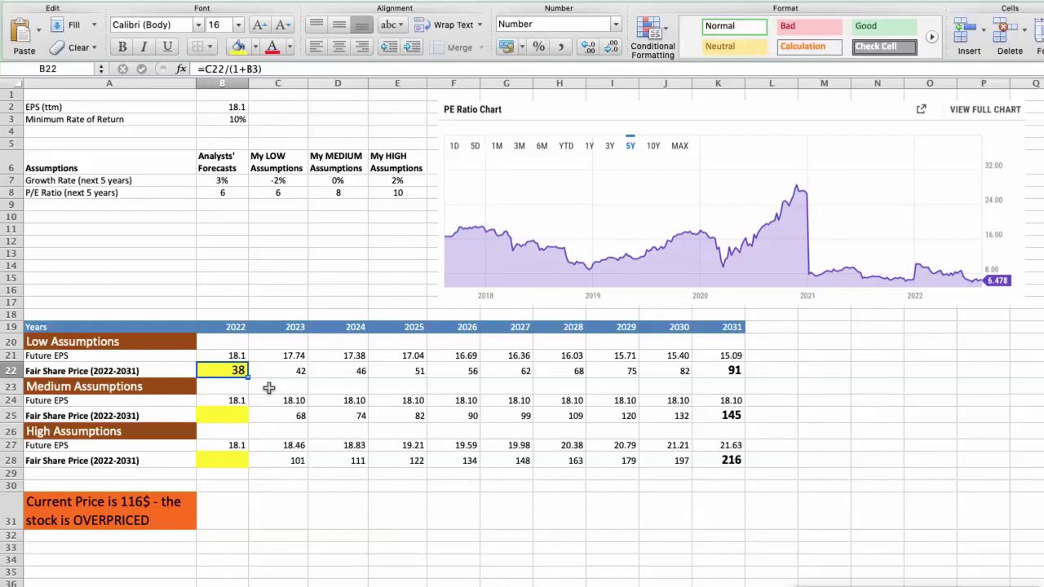
left_click(316, 179)
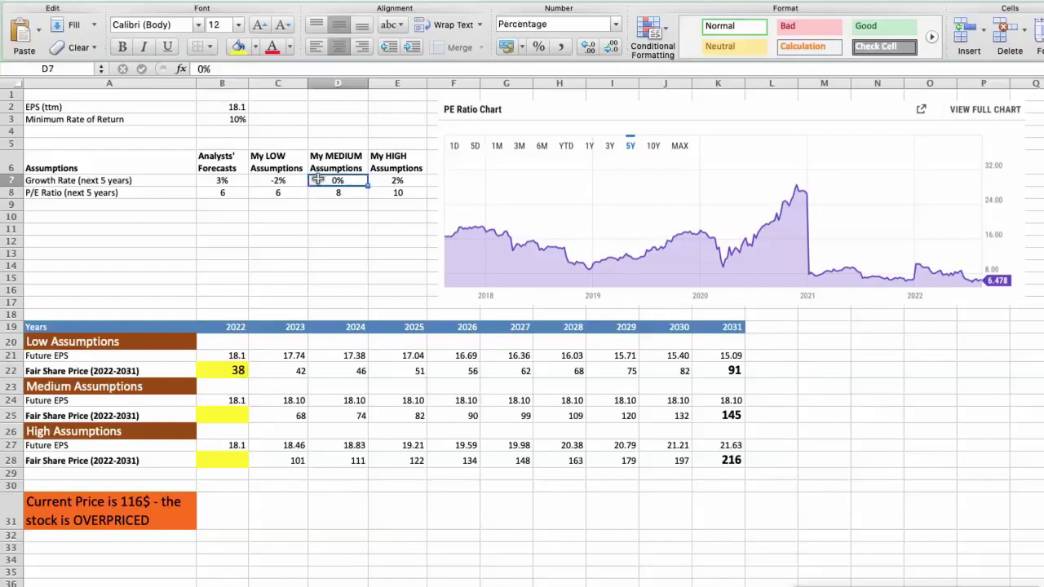
left_click(322, 192)
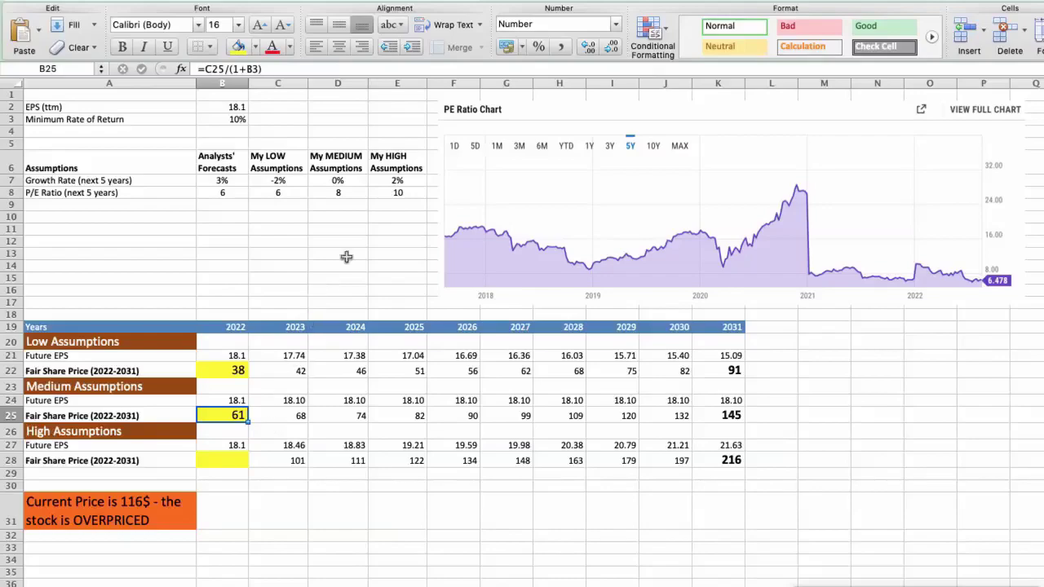
Check the high growth rate and P/E assumptions and calculate the 2022 high fair share price with =C28/(1+B3) in B28
left_click(384, 181)
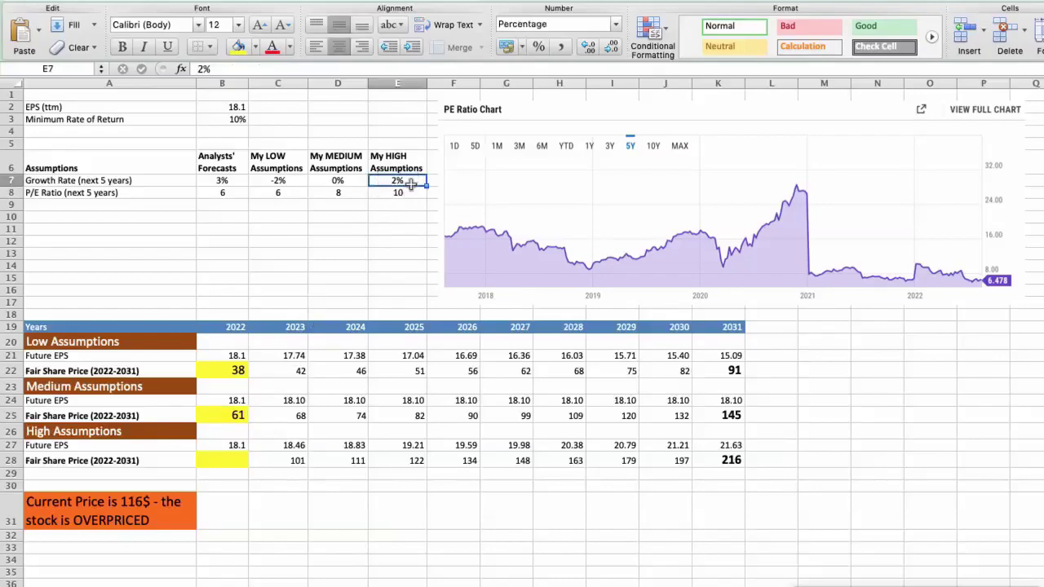
left_click(380, 192)
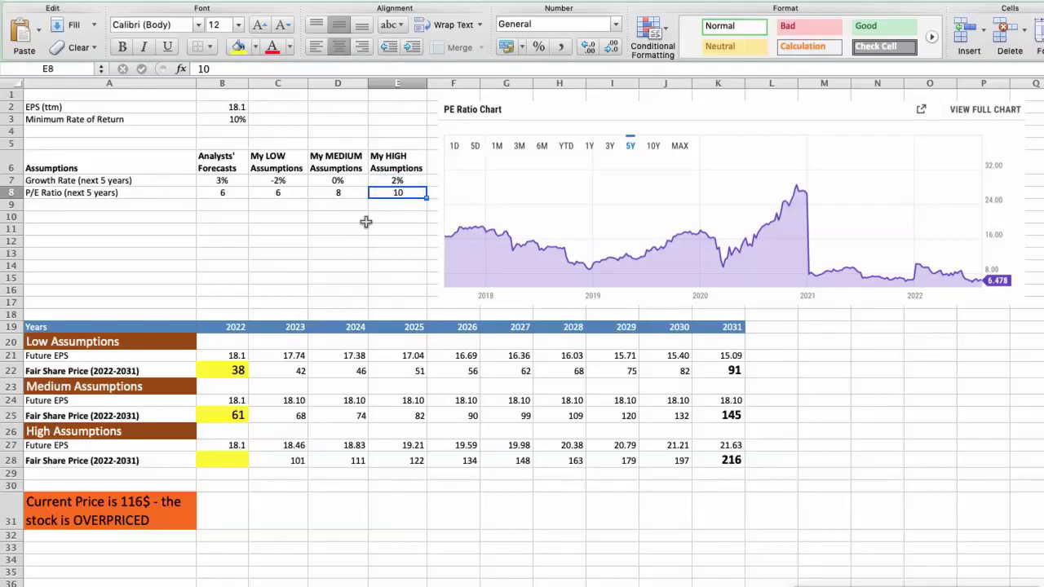
left_click(222, 460)
type("=C28/(1+B3)")
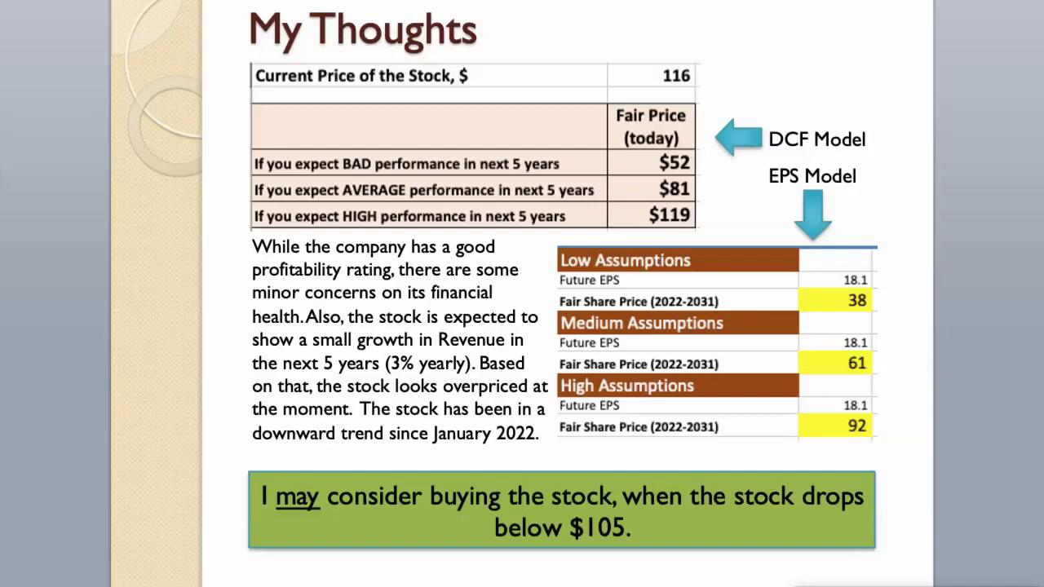
Advance the presentation from the My Thoughts summary to the Company's Strengths slide
key("Right")
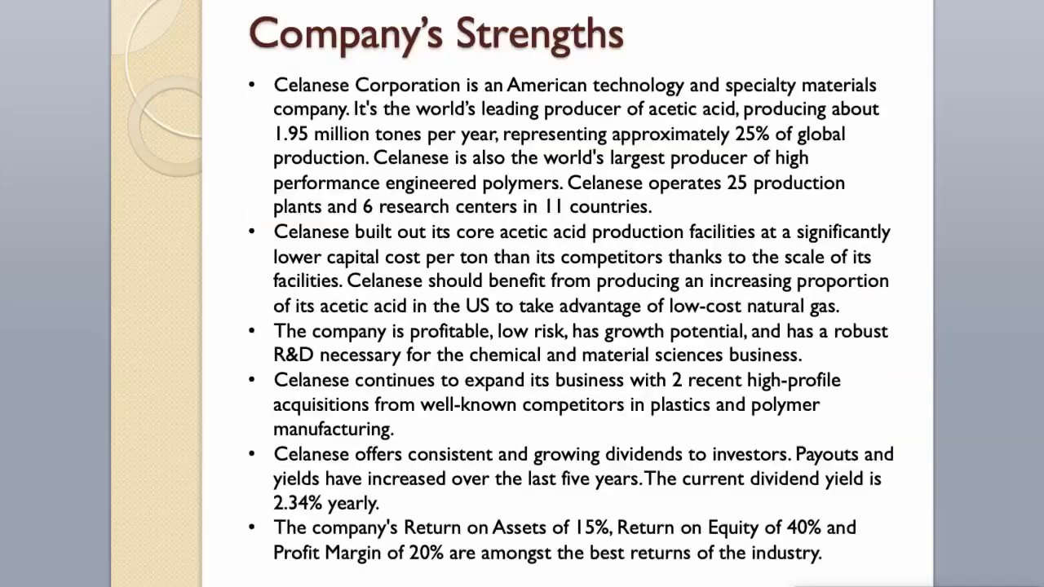